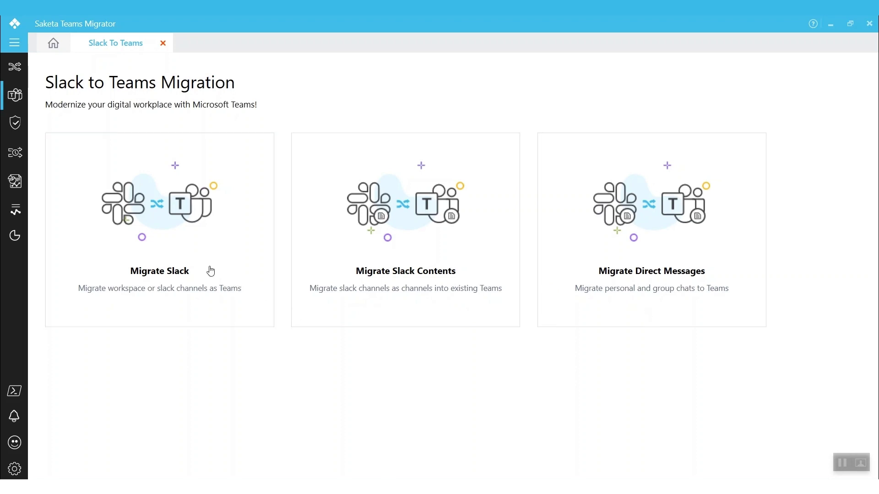
Step: Start a Slack migration using the existing Slack workspace as source and the first Office 365 tenant as destination
left_click(197, 308)
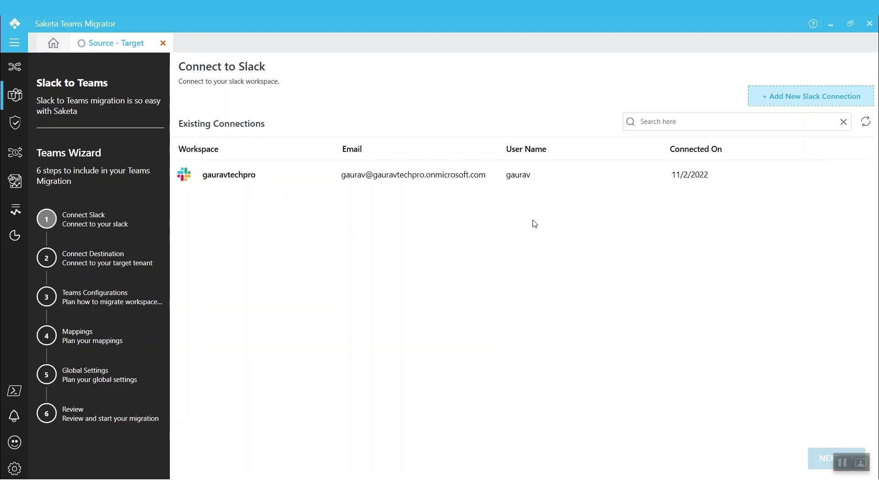
left_click(210, 180)
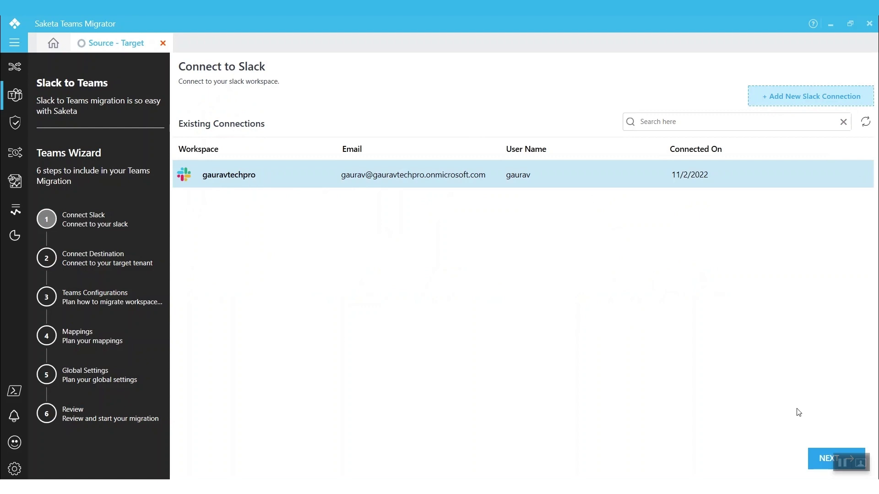
left_click(820, 465)
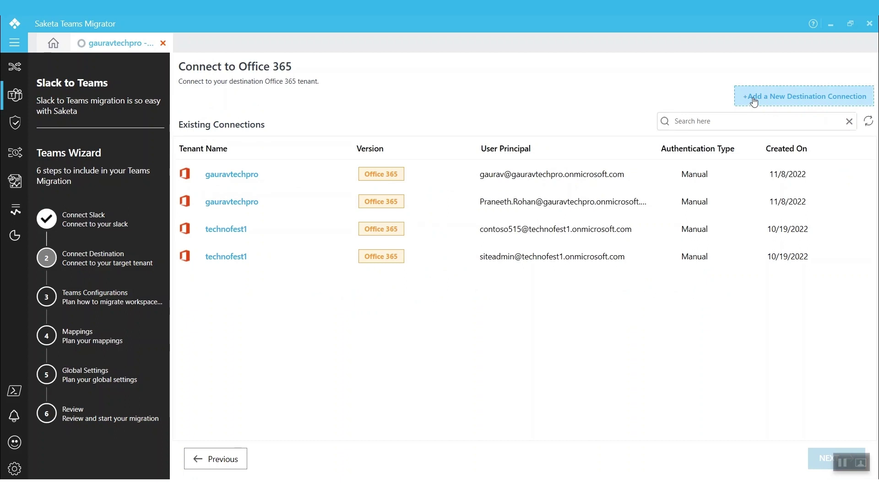
mouse_move(302, 174)
left_click(260, 177)
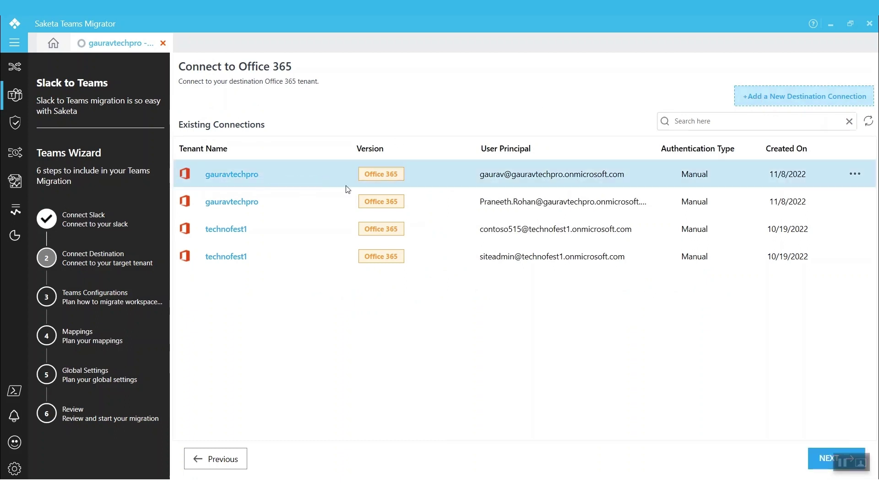
left_click(813, 460)
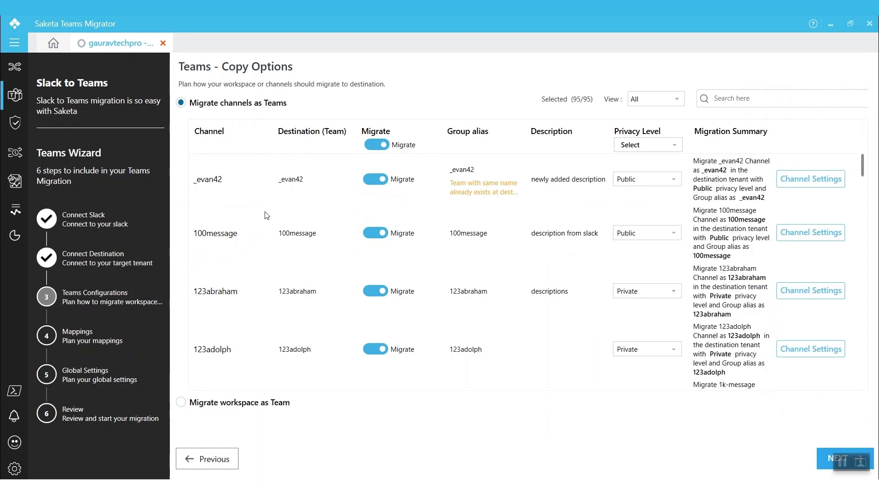
left_click(310, 185)
key("BackSpace")
key("BackSpace")
key("BackSpace")
key("BackSpace")
key("BackSpace")
key("BackSpace")
key("BackSpace")
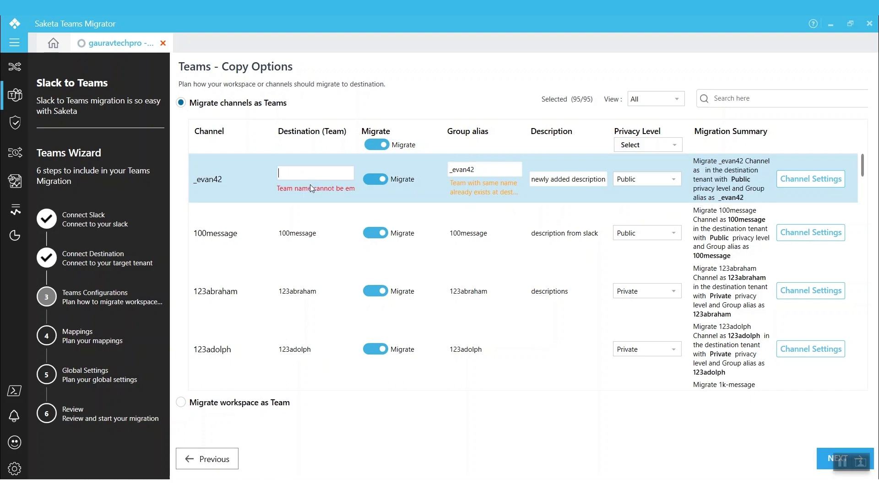
type("marketing")
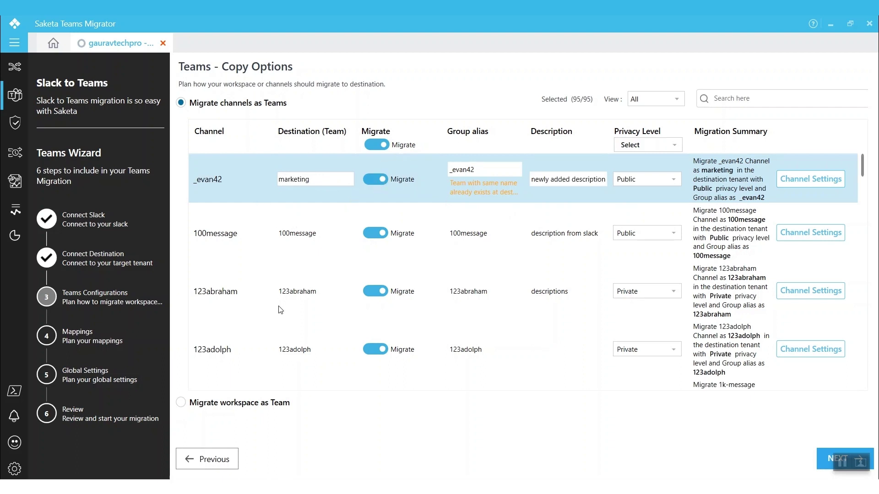
Step: Set only _evan42, 100message and 123abraham to migrate, skipping all other channels
left_click(376, 146)
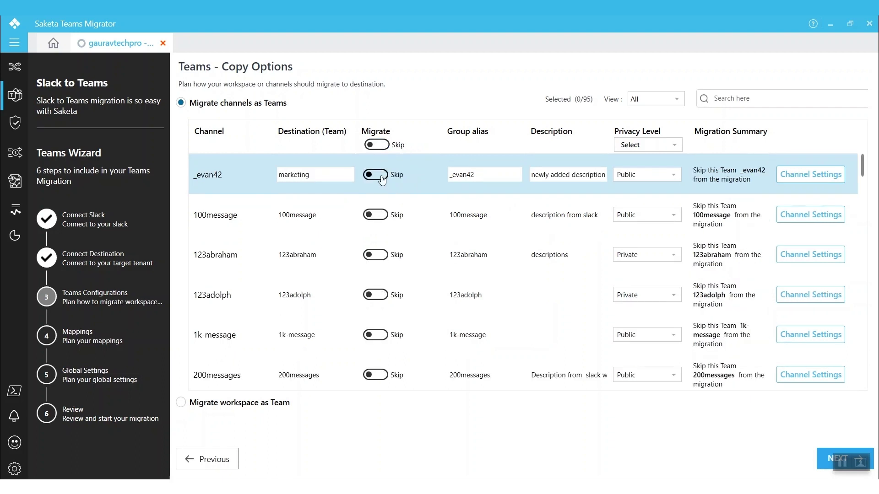
left_click(376, 179)
left_click(375, 224)
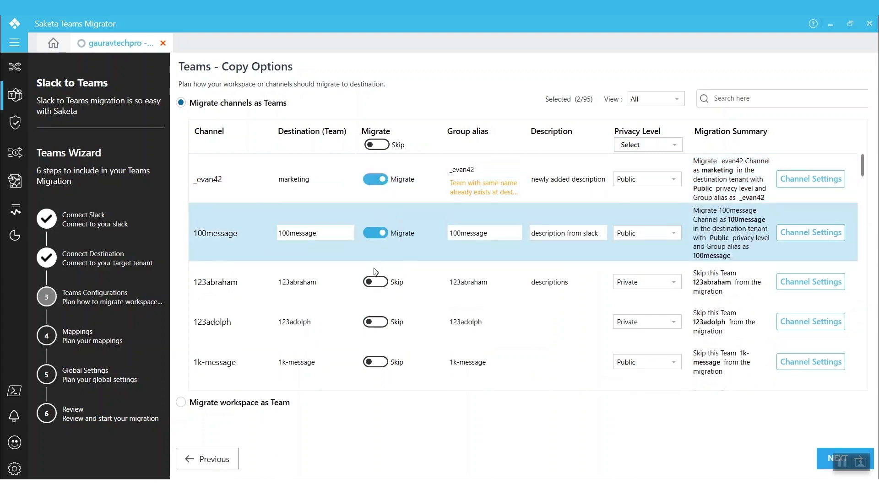
left_click(376, 282)
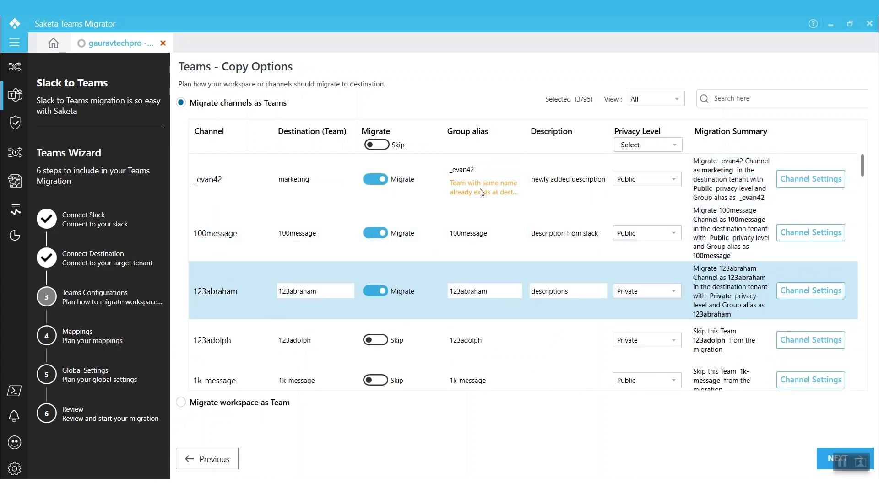
left_click(478, 175)
key("BackSpace")
key("BackSpace")
key("BackSpace")
key("BackSpace")
key("BackSpace")
key("BackSpace")
key("BackSpace")
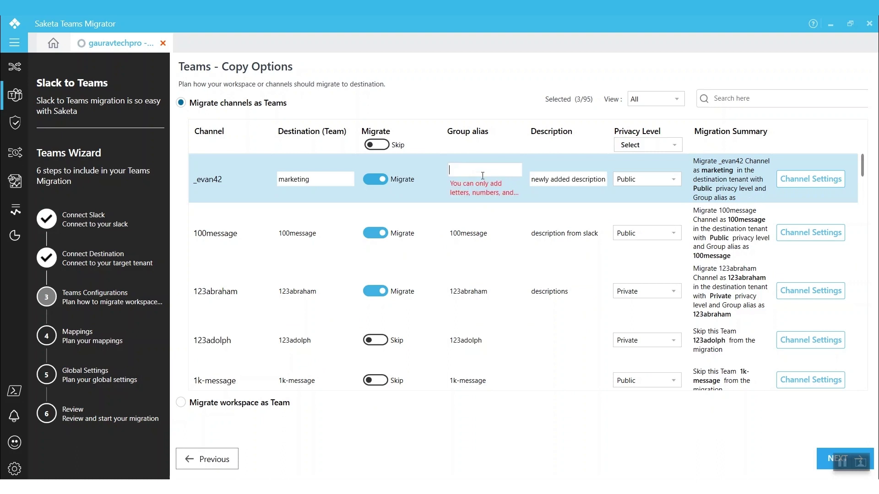
type("marketing")
left_click(562, 184)
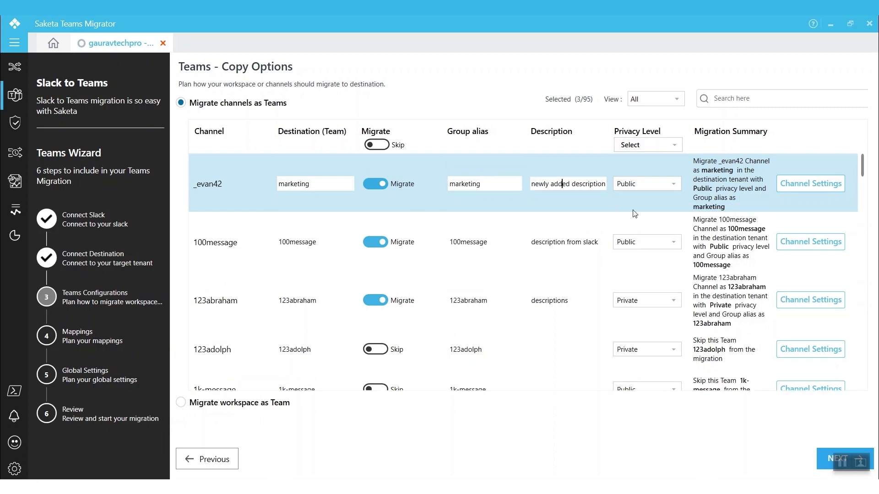
left_click(651, 185)
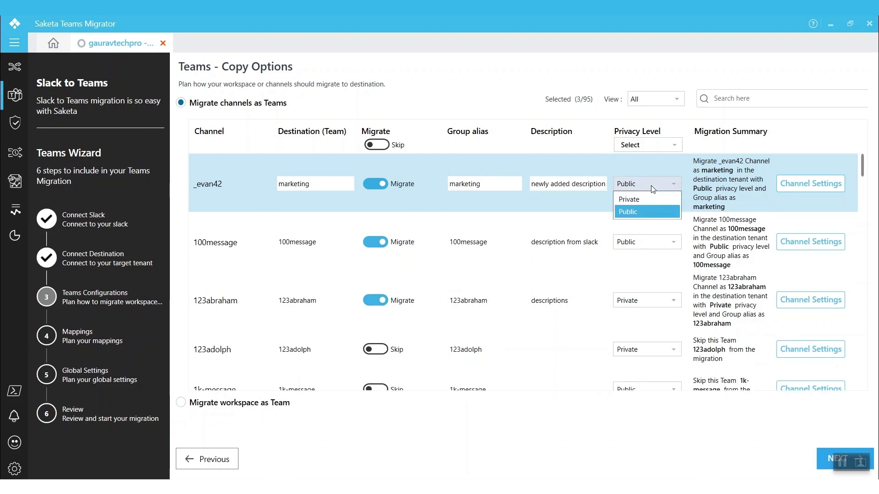
left_click(630, 201)
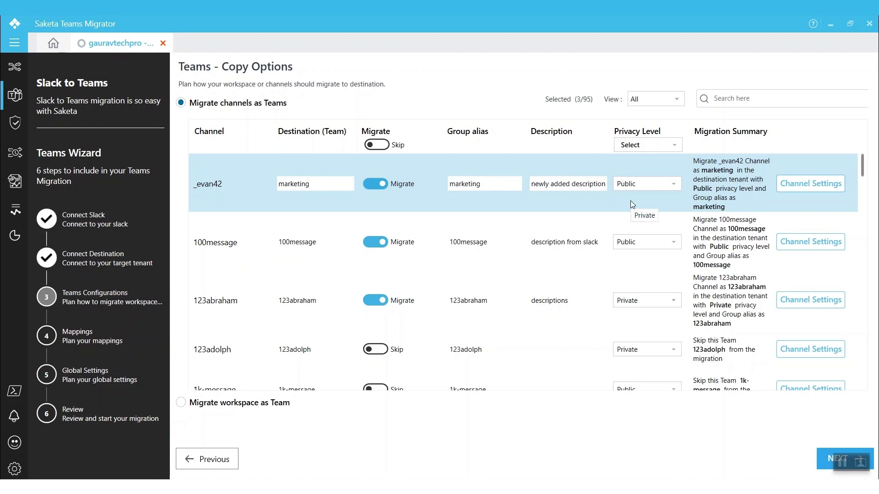
left_click(636, 188)
left_click(634, 212)
Step: Keep _evan42's General channel migrating both conversations and files, and save its channel settings
left_click(804, 195)
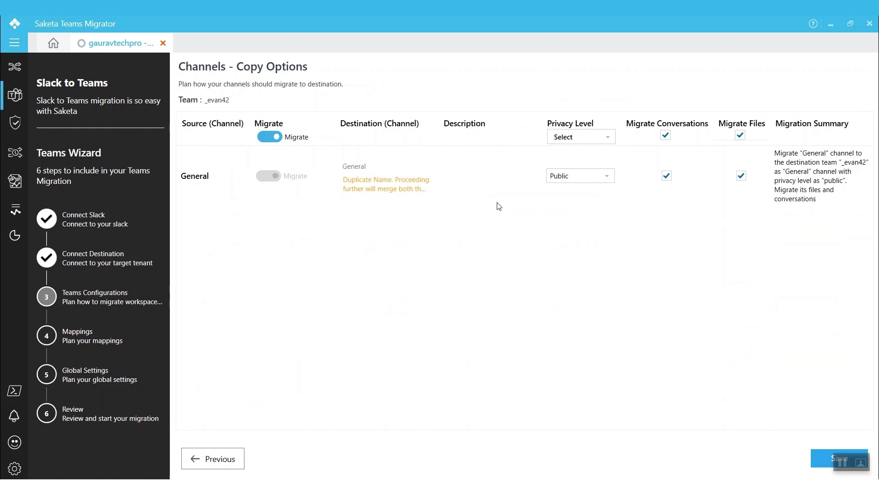
left_click(667, 176)
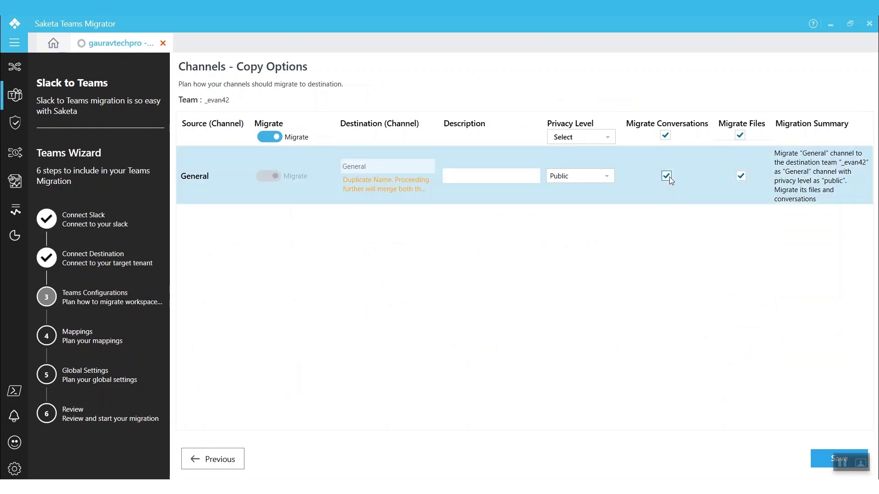
left_click(741, 176)
left_click(667, 176)
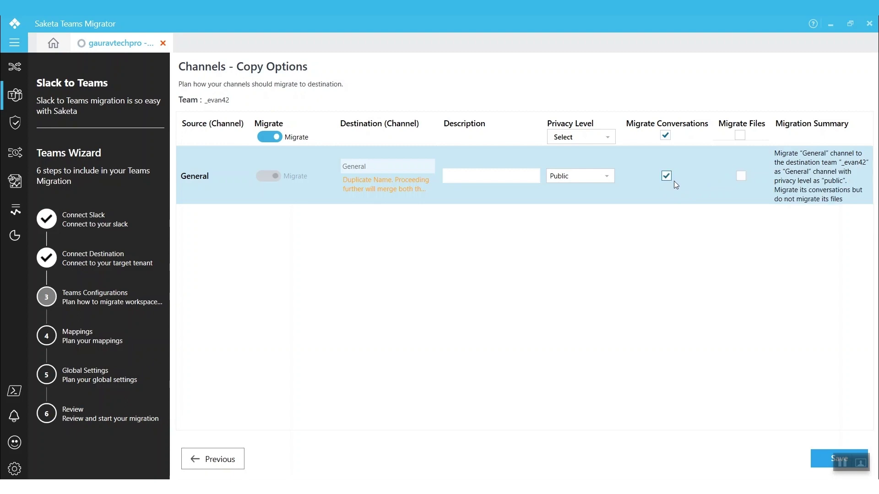
left_click(741, 177)
left_click(827, 463)
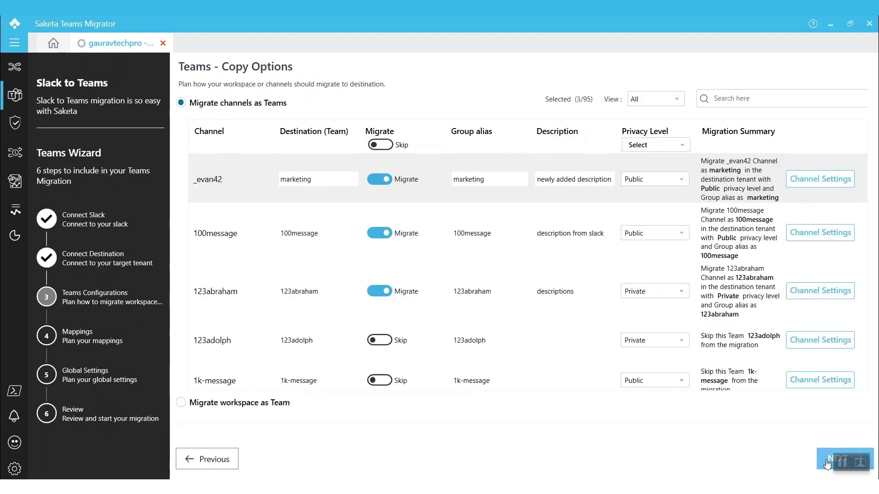
Step: Accept the Teams copy options and pass the Mappings step without changing any mappings
left_click(826, 463)
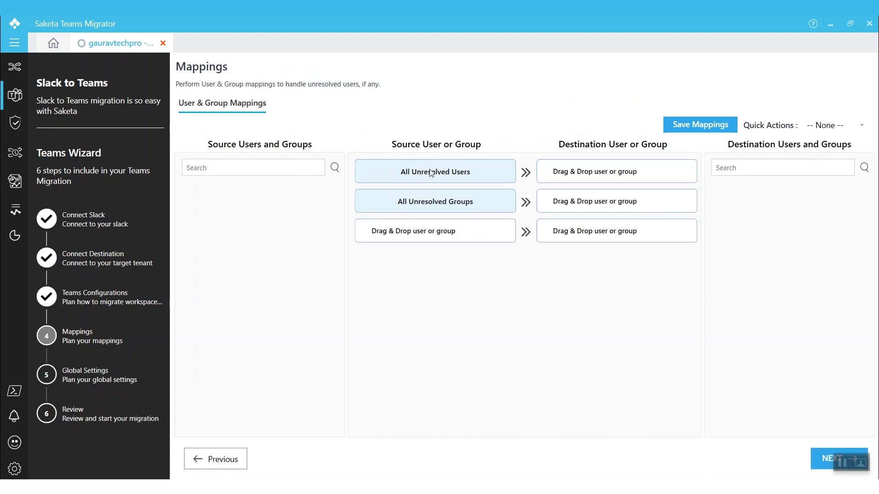
left_click(738, 172)
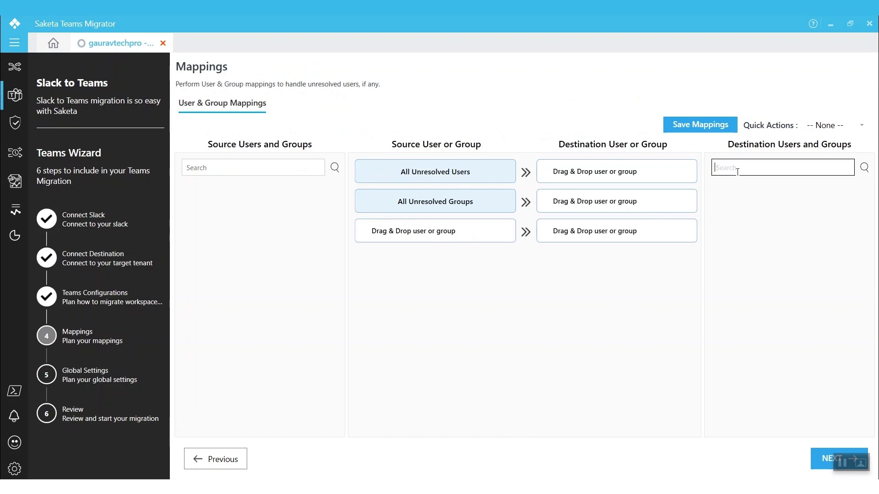
left_click(815, 465)
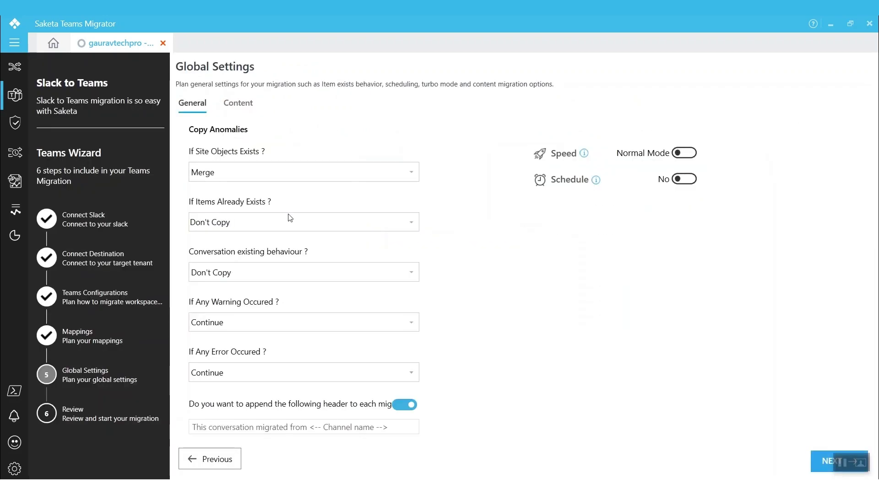
Step: Set existing items to Copy If Newer and enable scheduling with a One Time interval
left_click(242, 227)
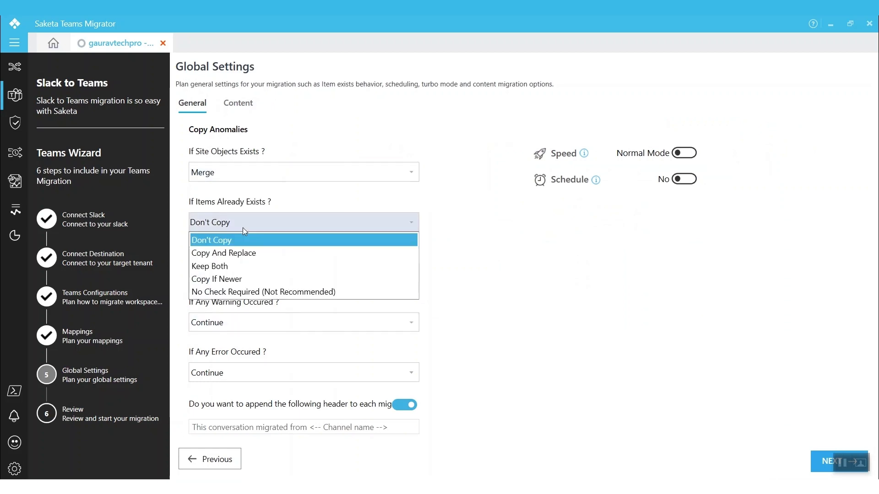
left_click(234, 278)
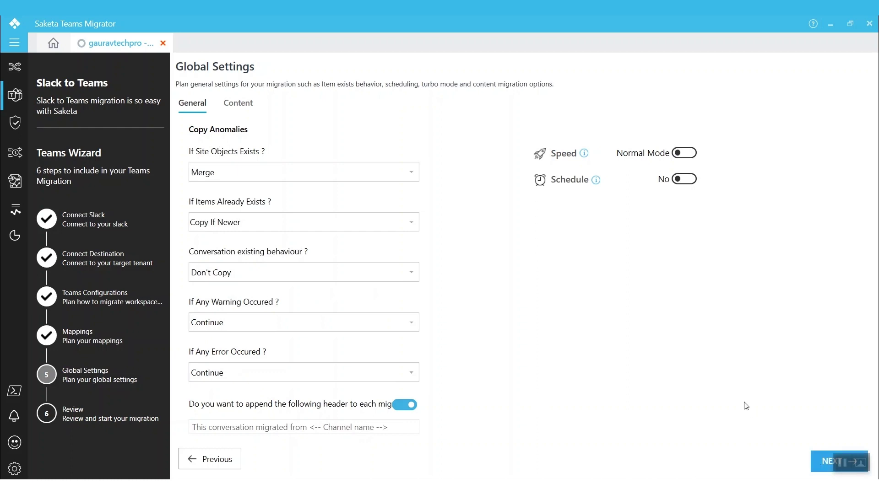
left_click(683, 187)
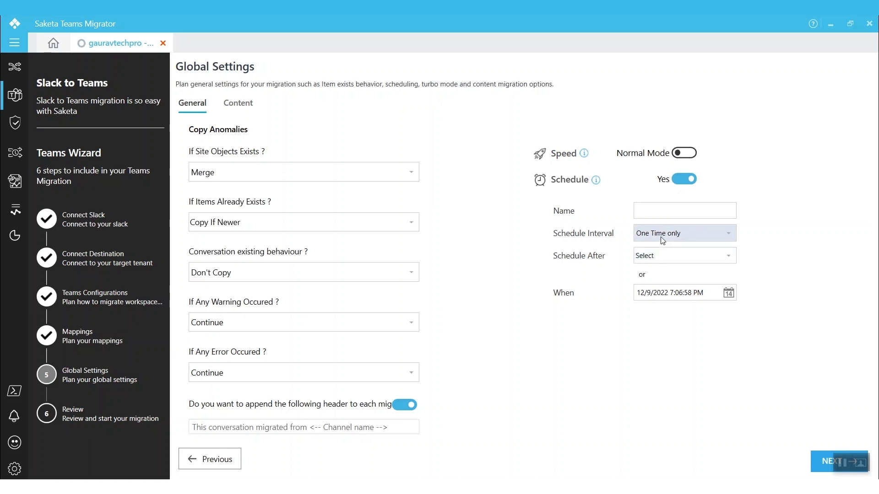
left_click(662, 238)
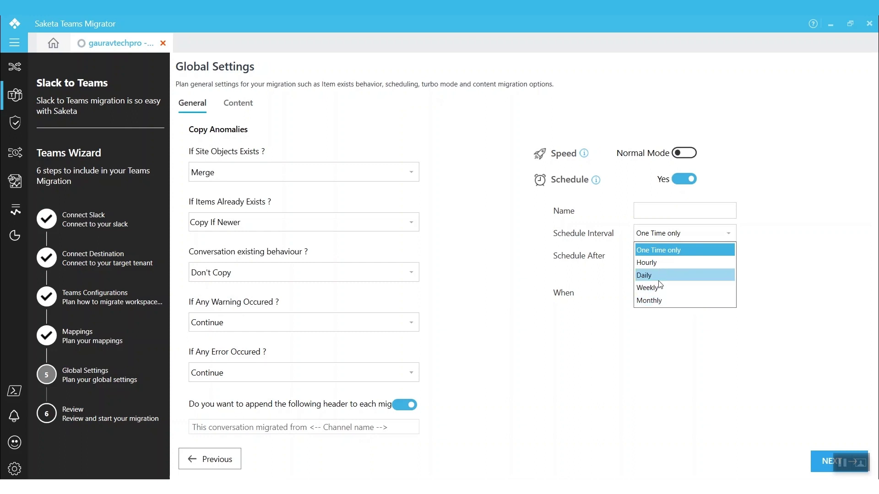
left_click(594, 348)
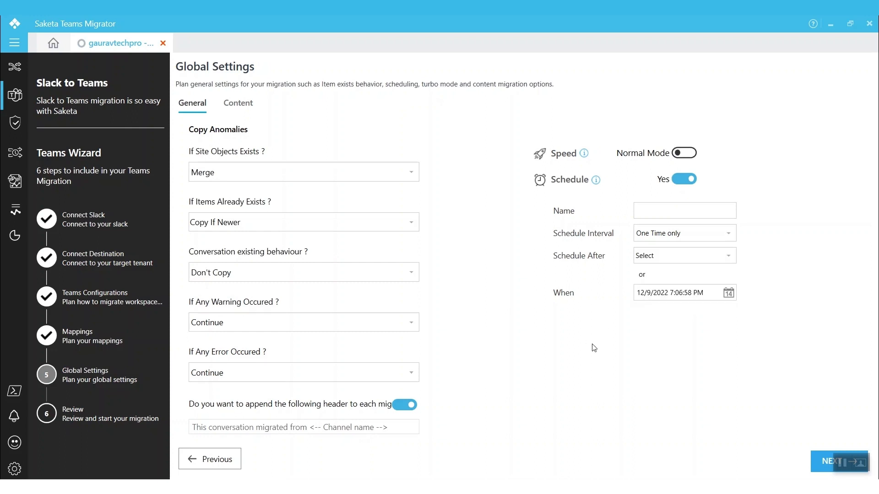
Step: Review and start the migration, then view the scheduled job in Saketa Scheduler
left_click(819, 463)
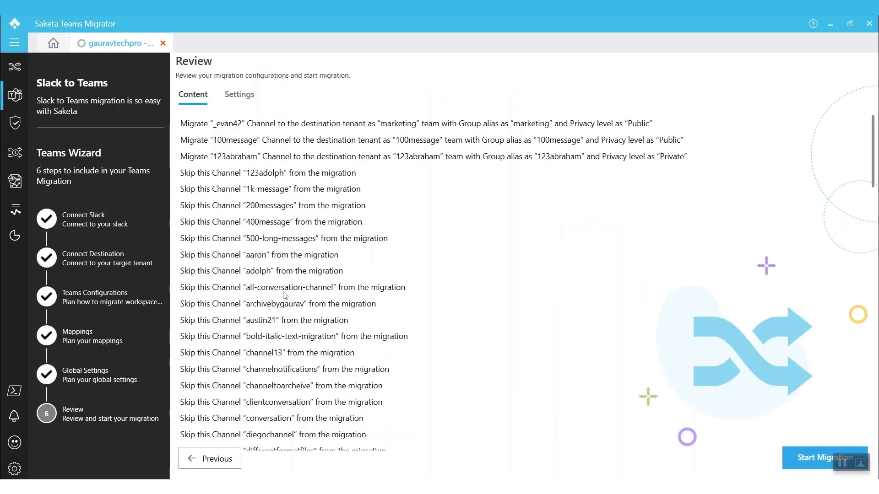
left_click(797, 458)
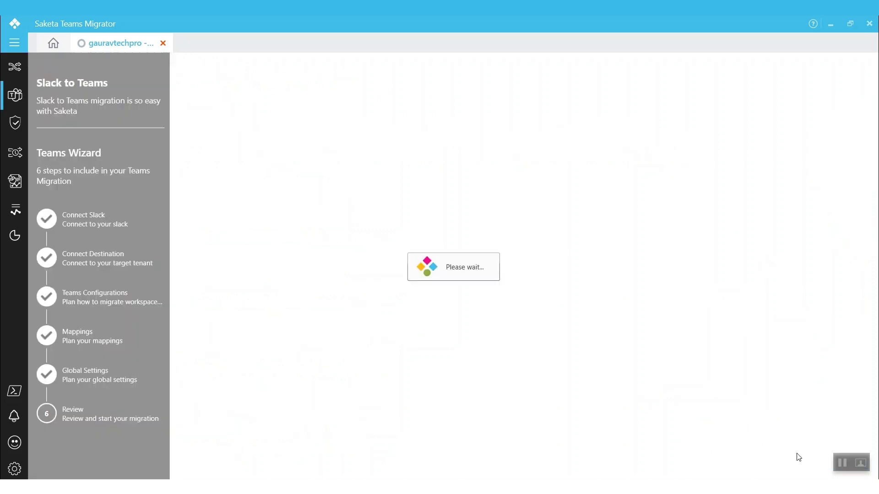
left_click(454, 336)
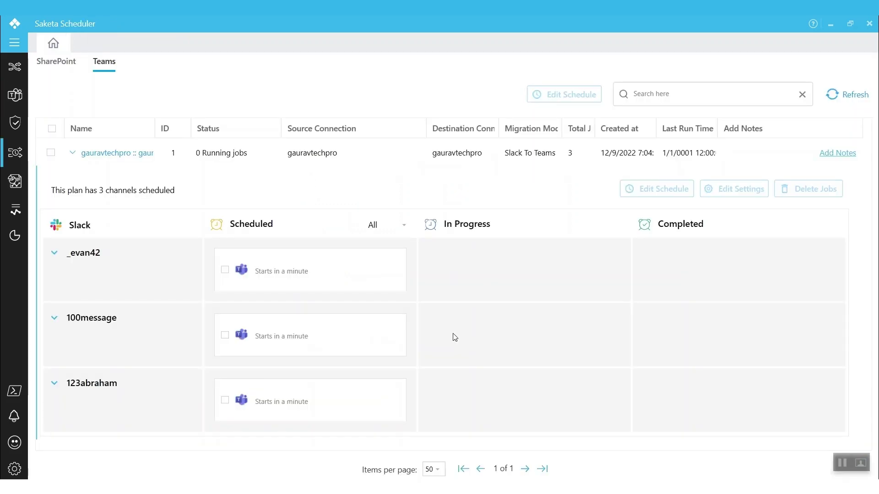
mouse_move(356, 279)
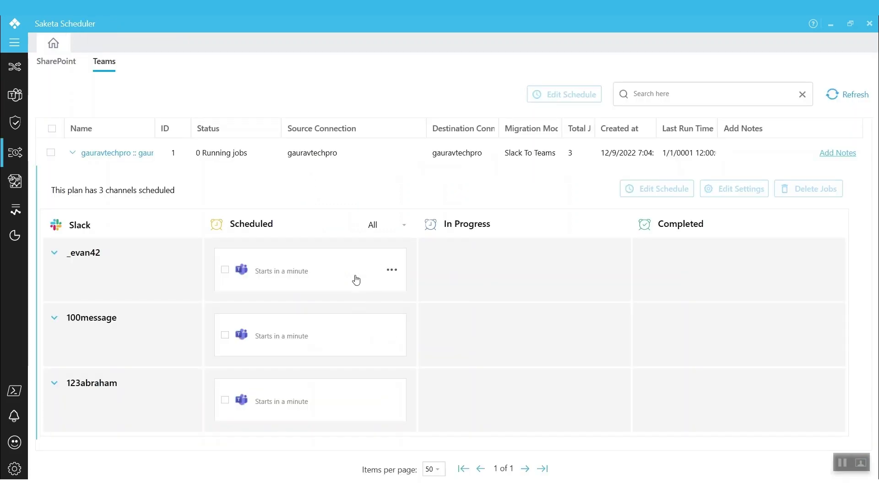